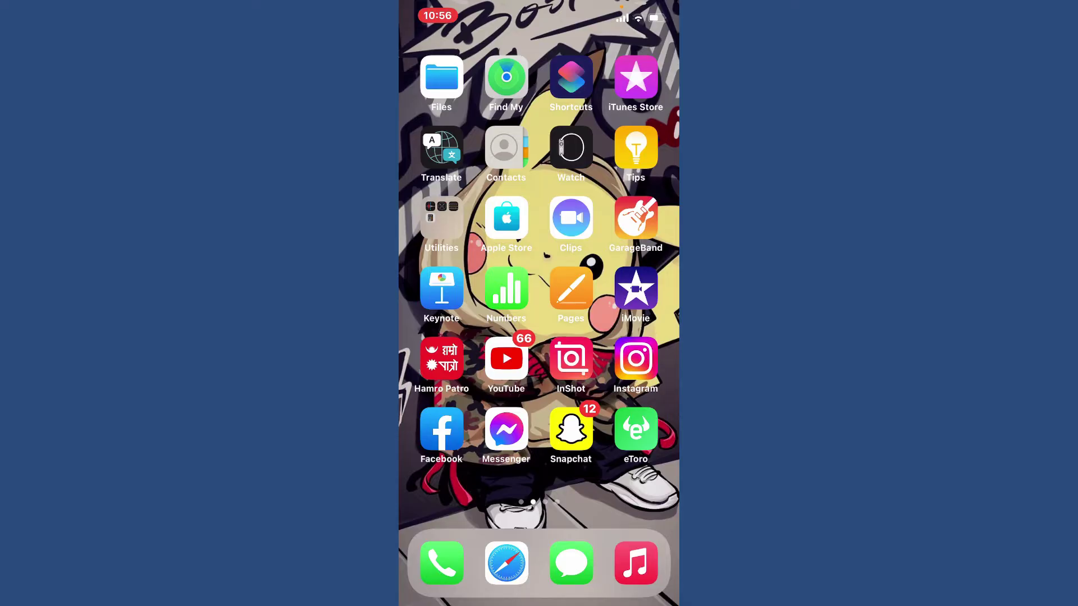
# Force-quit Messenger from the App Switcher and relaunch it to its Chats list
pyautogui.moveTo(539, 601); pyautogui.dragTo(539, 379)
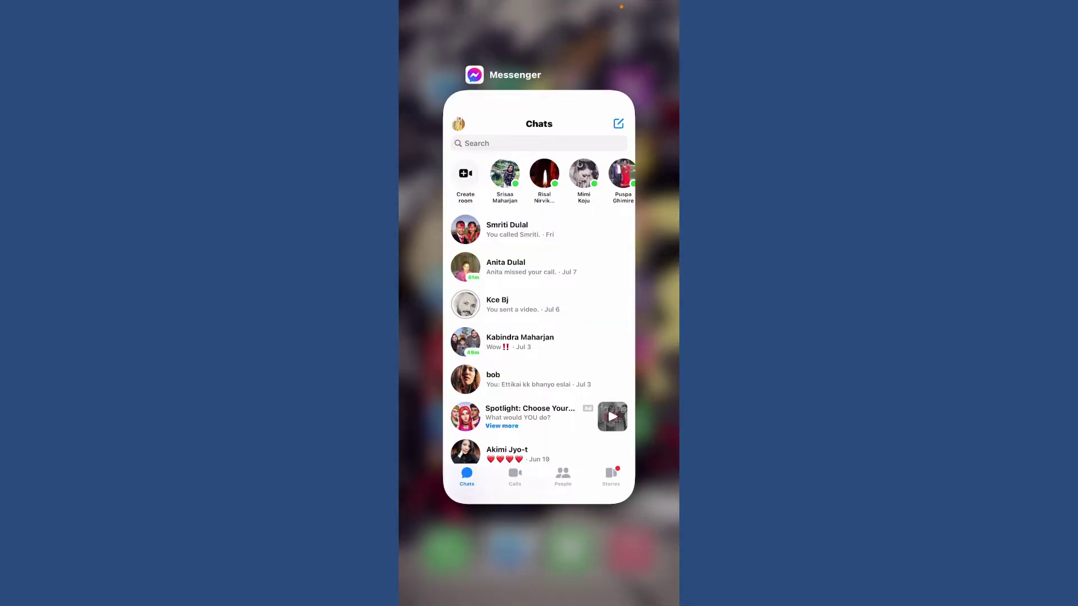
pyautogui.moveTo(539, 337); pyautogui.dragTo(539, 126)
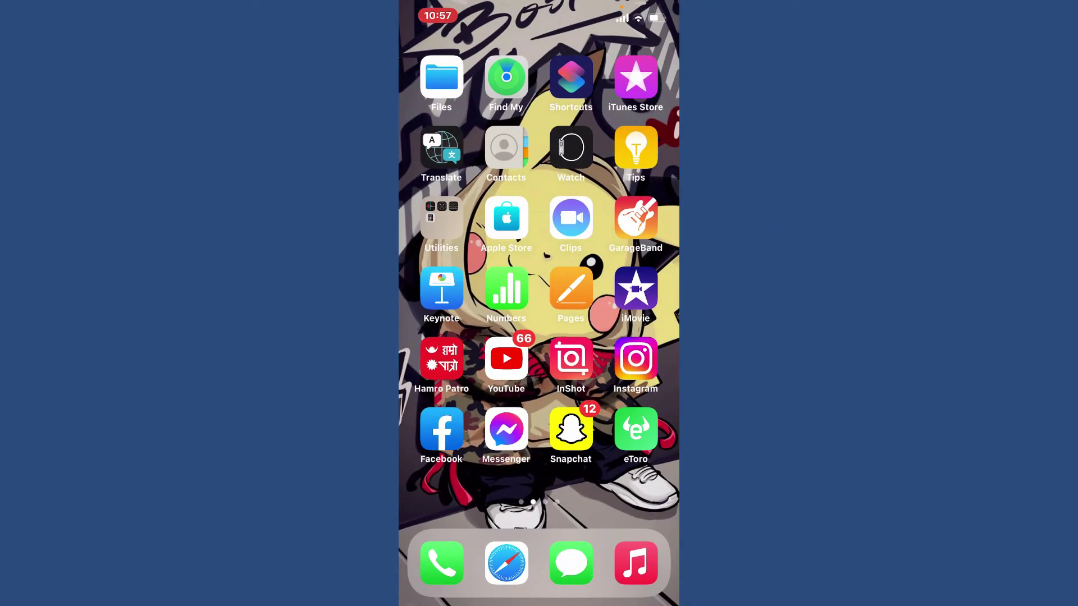
pyautogui.click(505, 431)
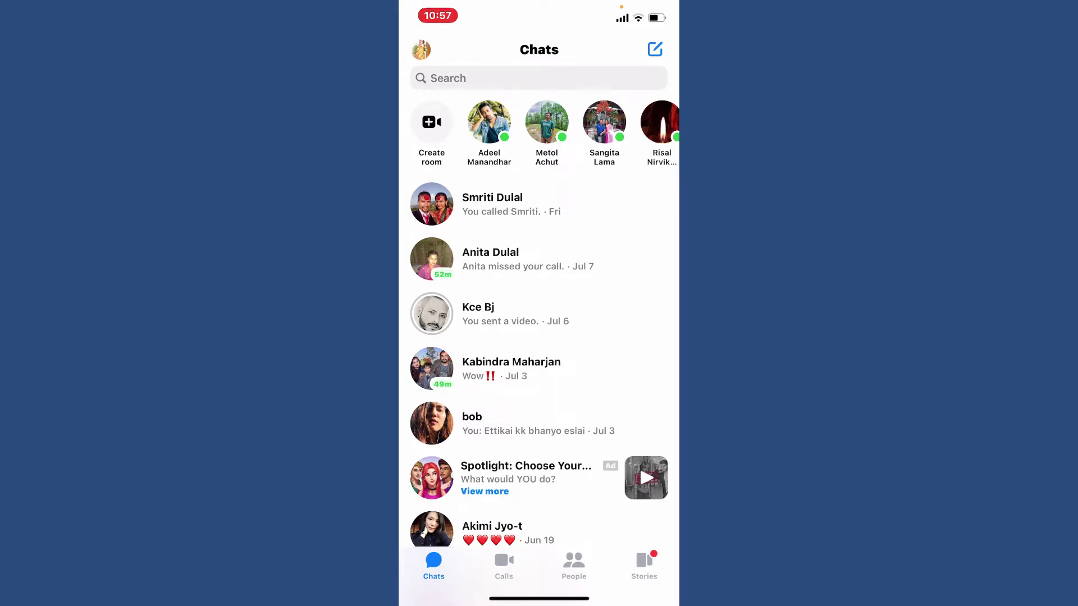
# Leave Messenger for the home screen and launch App Store
pyautogui.moveTo(539, 598); pyautogui.dragTo(539, 355)
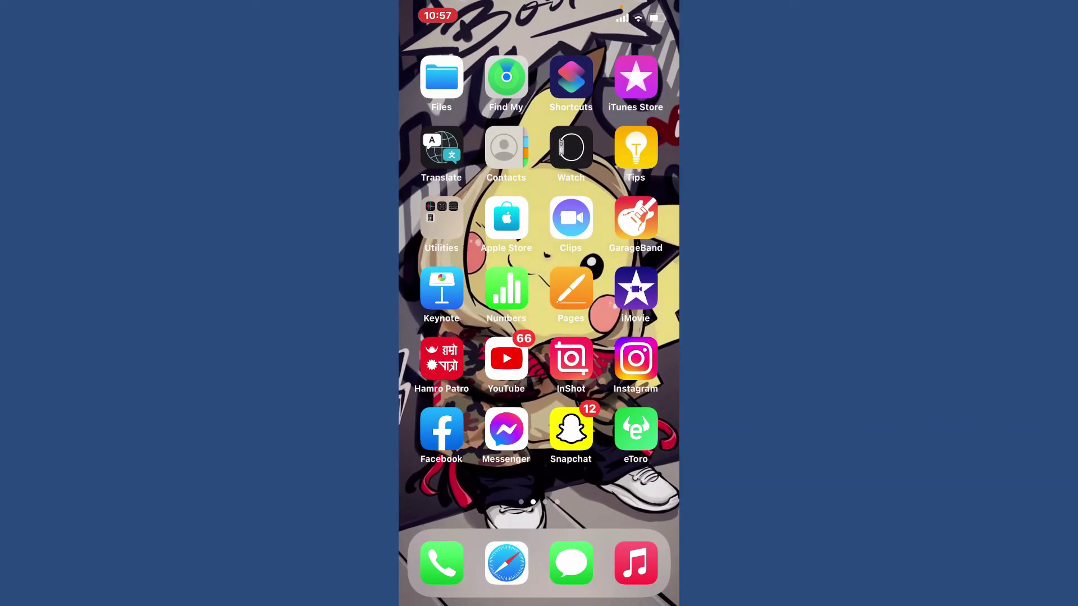
pyautogui.moveTo(455, 338); pyautogui.dragTo(640, 337)
pyautogui.click(441, 289)
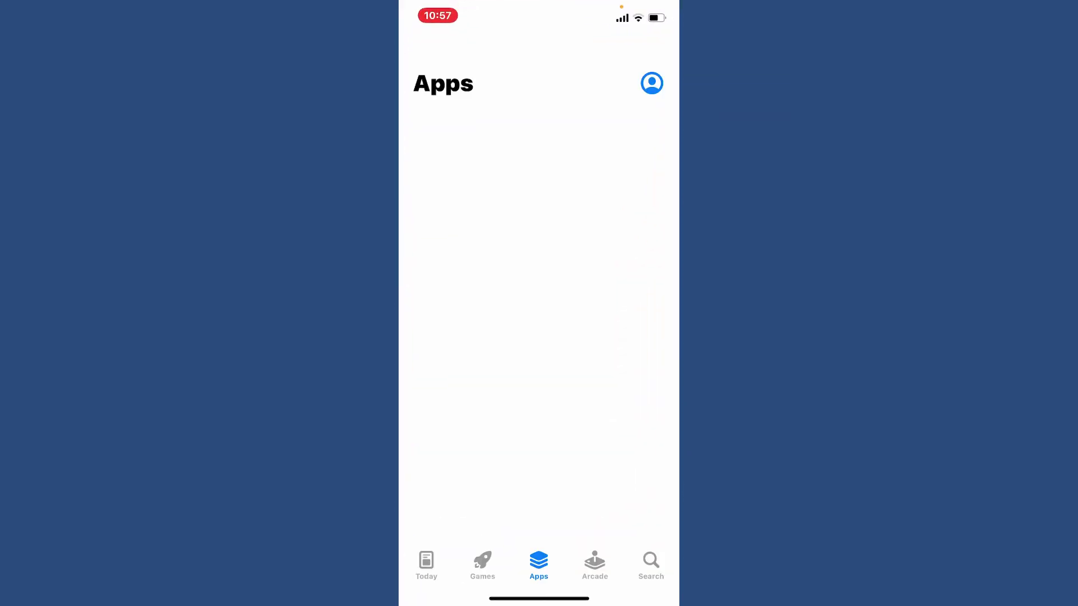
pyautogui.scroll(-10, 539, 337)
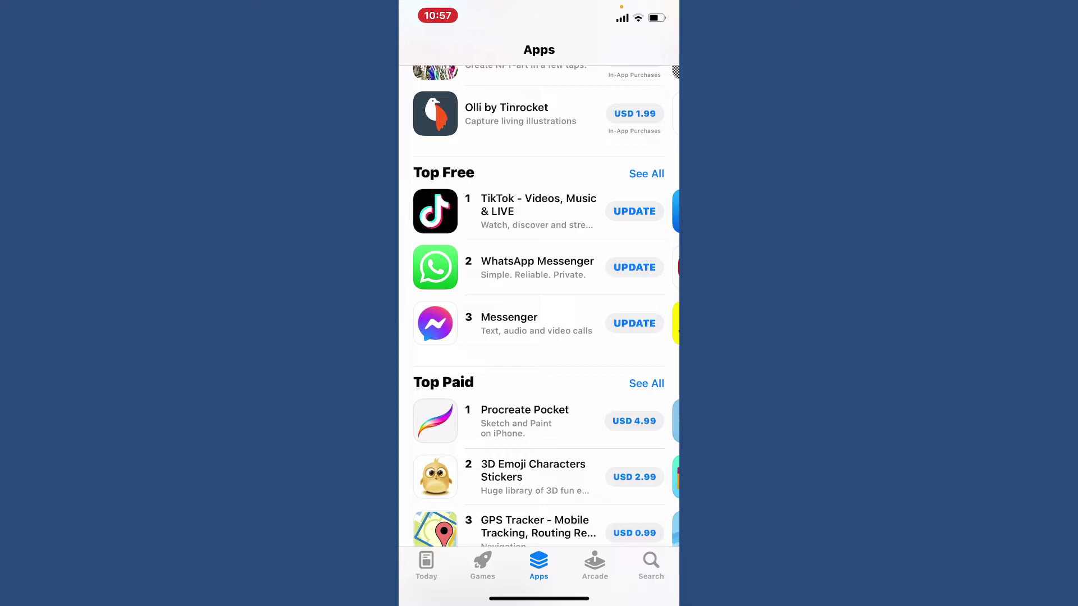
# Search the App Store for 'messenger' so its listing shows an update
pyautogui.click(651, 566)
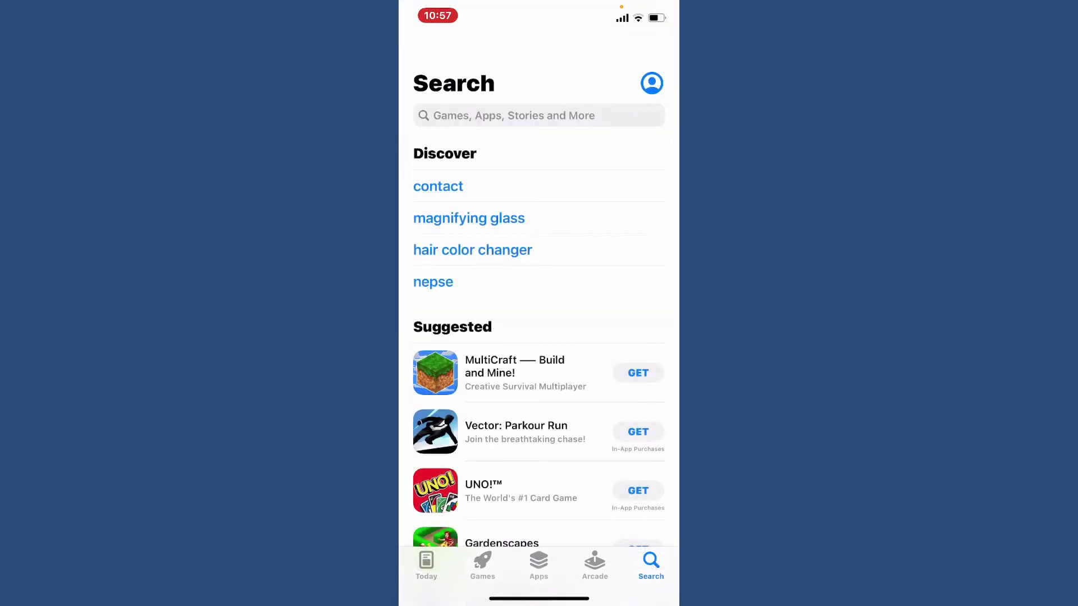
pyautogui.click(514, 116)
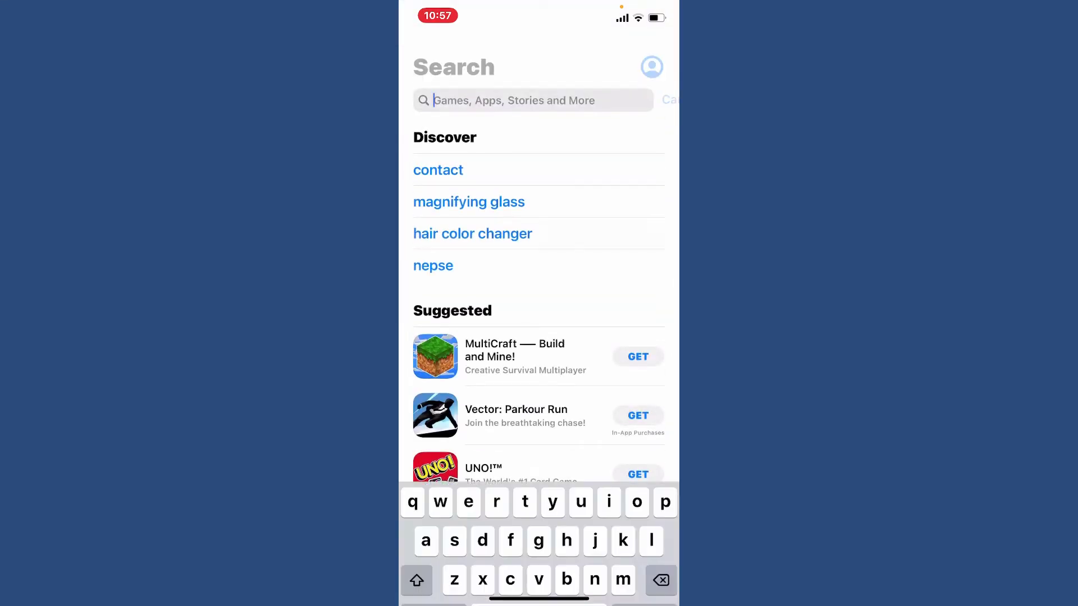
pyautogui.write('mess')
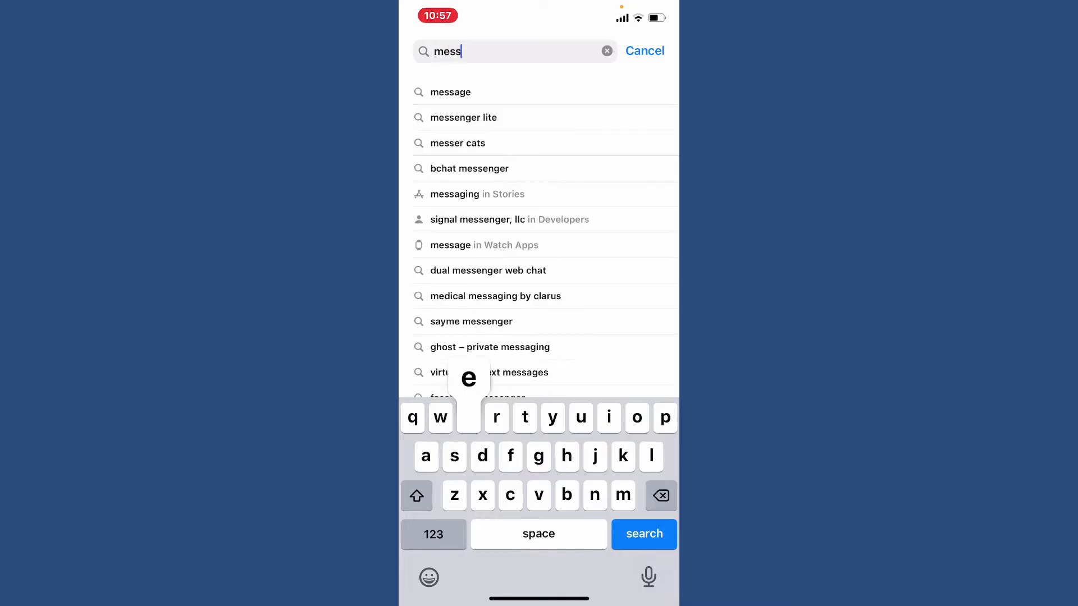
pyautogui.write('enger')
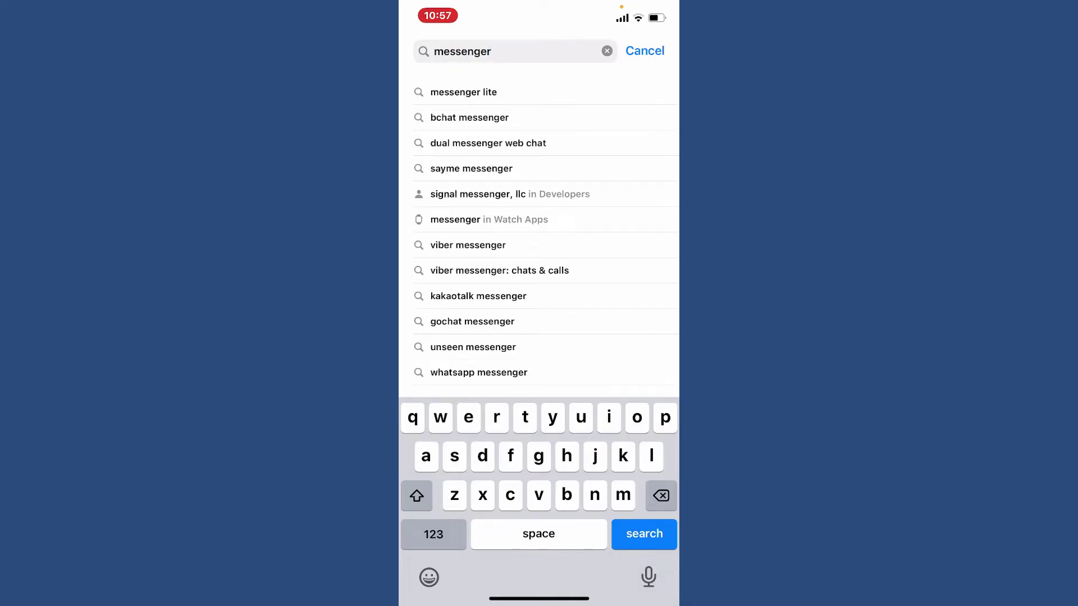
pyautogui.press('Return')
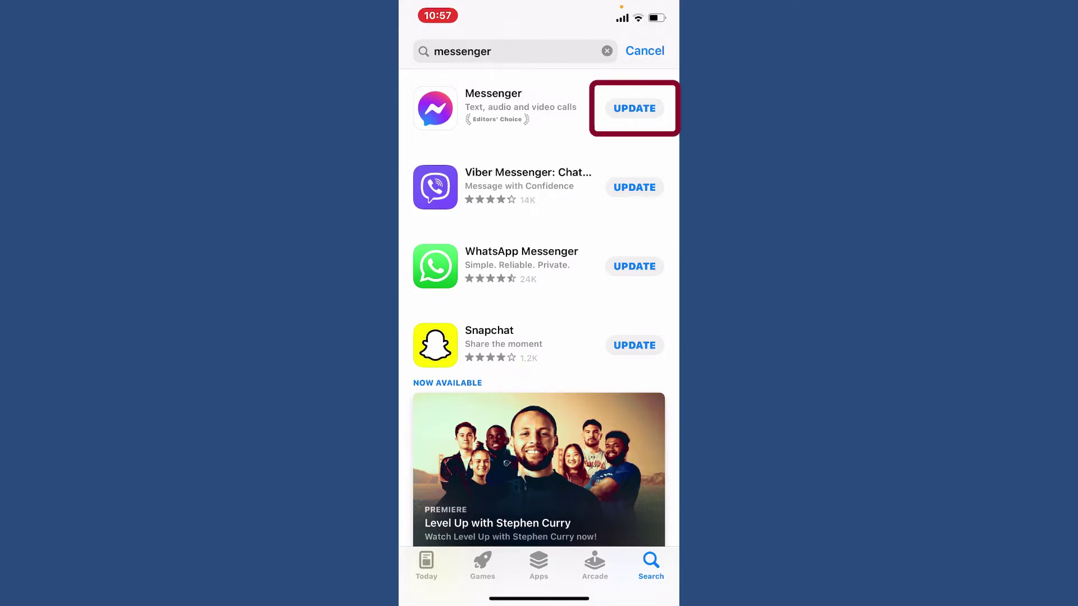
# Update Messenger and launch the freshly updated app to its Chats list
pyautogui.click(634, 108)
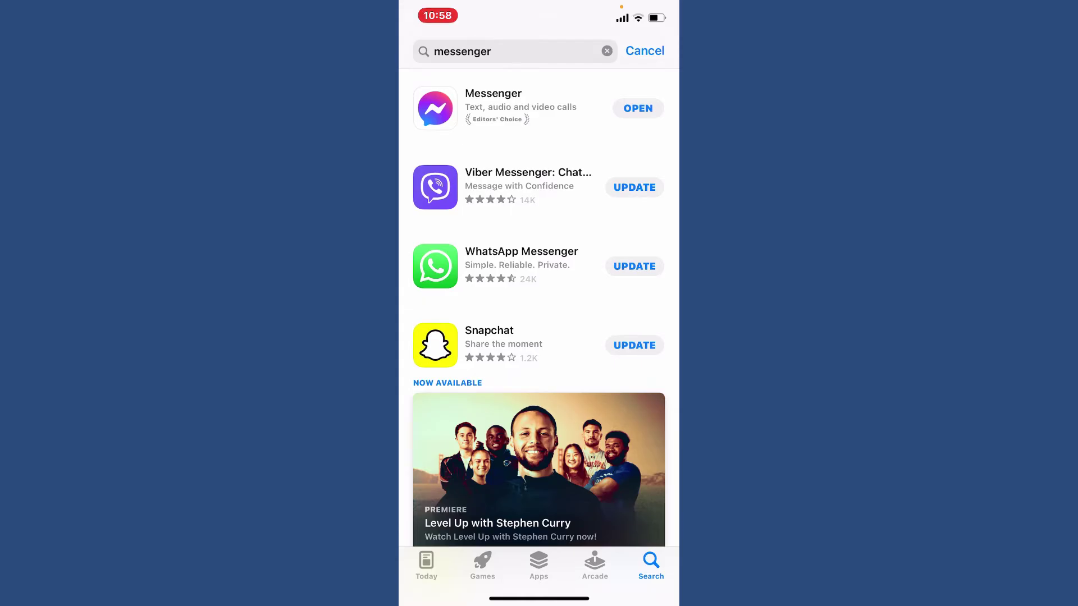
pyautogui.moveTo(590, 598); pyautogui.dragTo(438, 598)
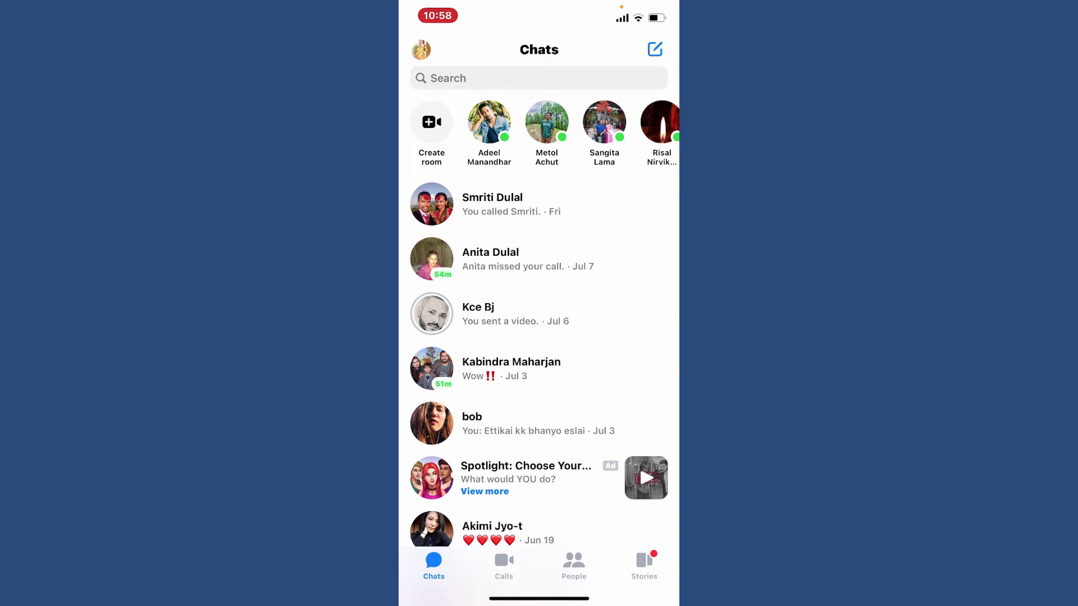
# Return to the home screen, bring up the power-off slider, then cancel it
pyautogui.moveTo(539, 598); pyautogui.dragTo(539, 337)
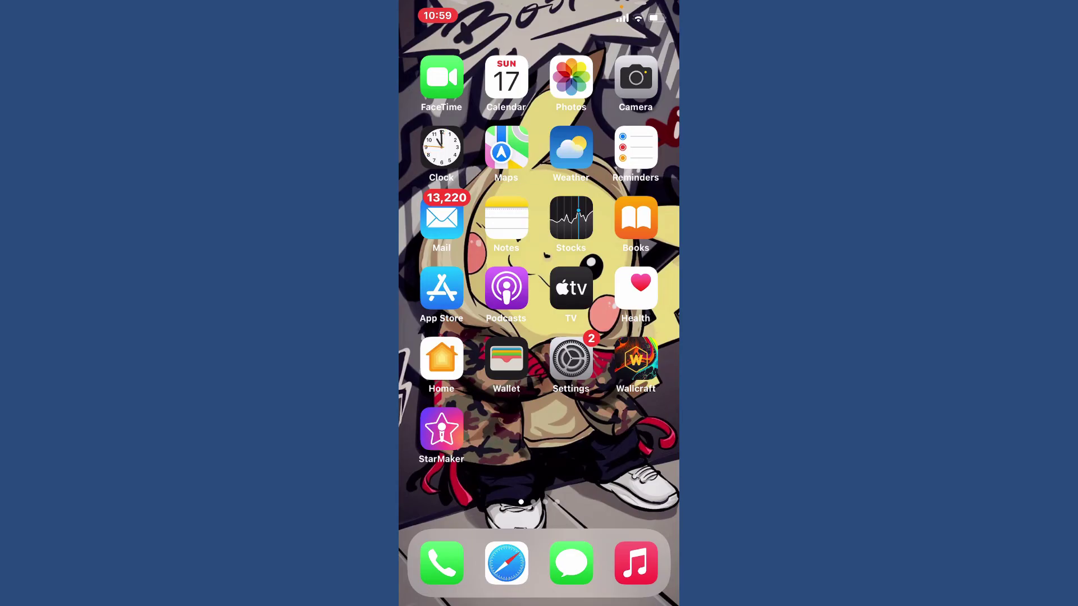
pyautogui.press('XF86PowerOff')
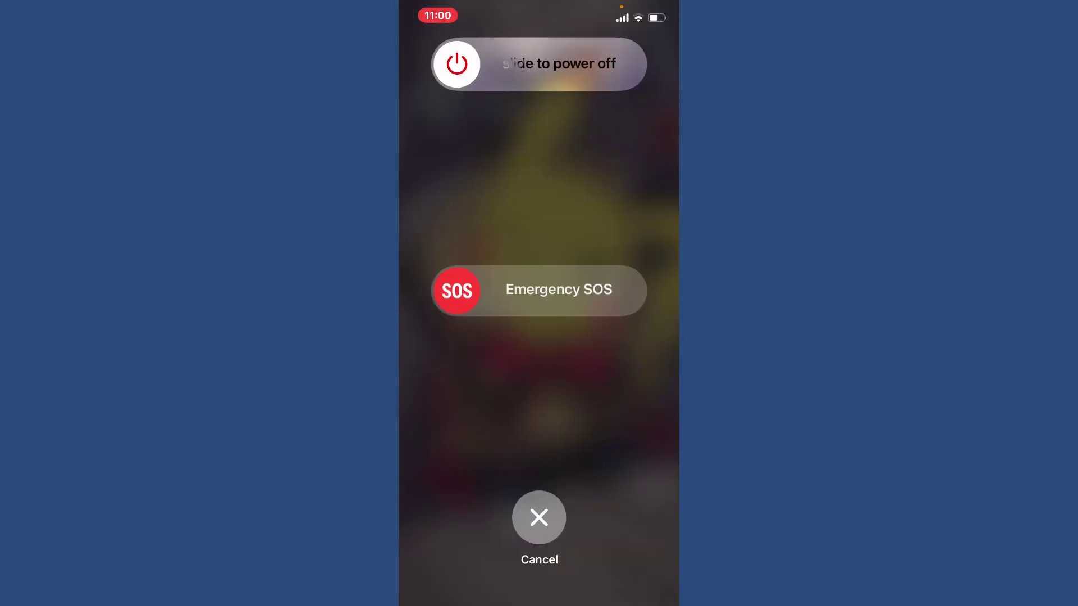
pyautogui.click(539, 515)
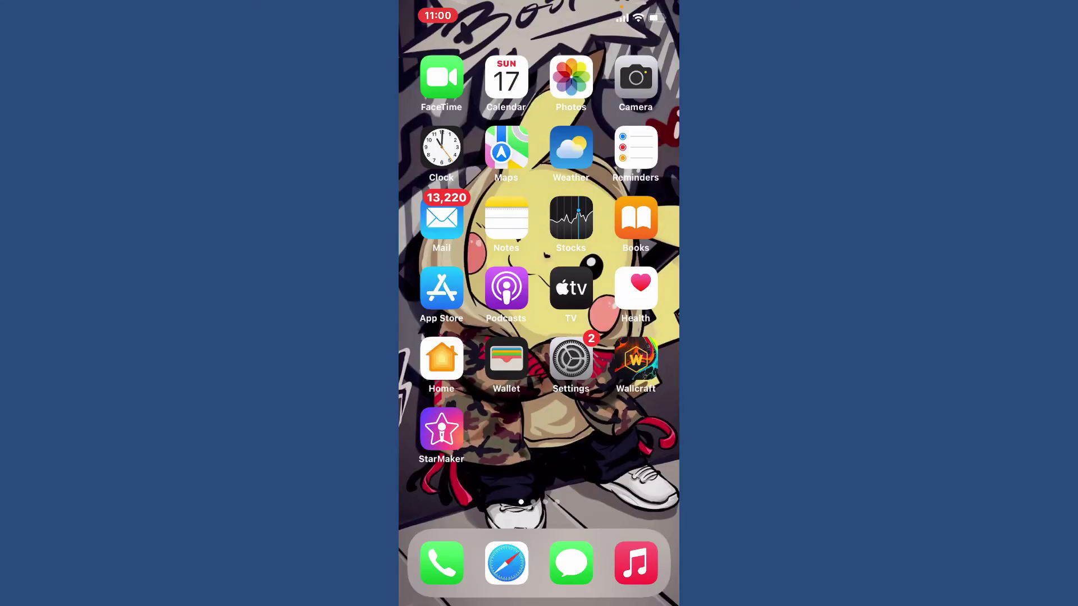